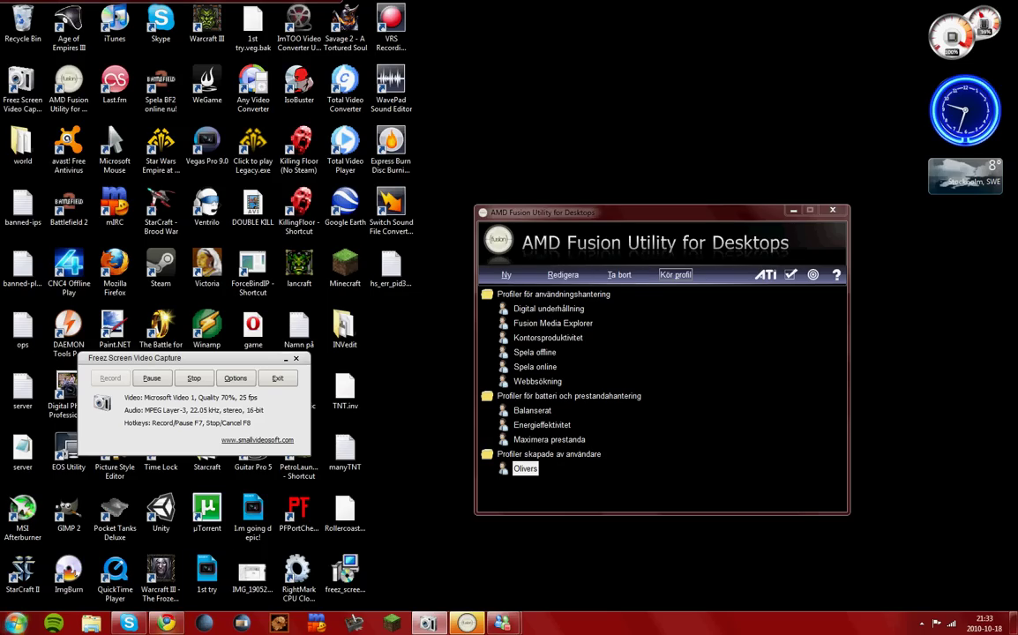
# Switch from AMD Fusion Utility to a new Google Chrome tab
pyautogui.click(166, 624)
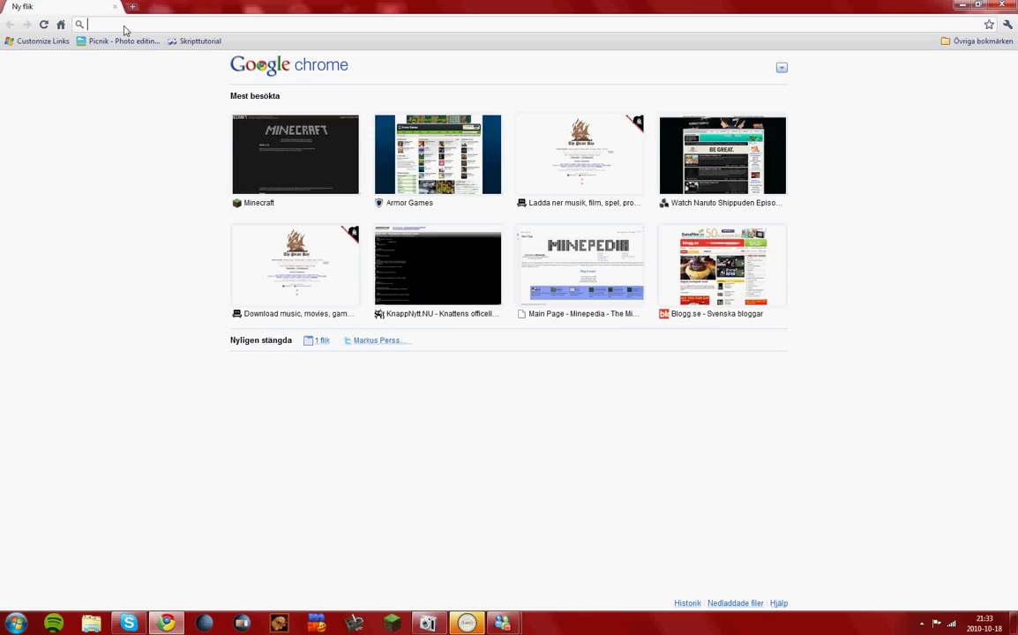
# Search Google for 'AMD fusion utility', correcting the mistyped start
pyautogui.write('MAMD')
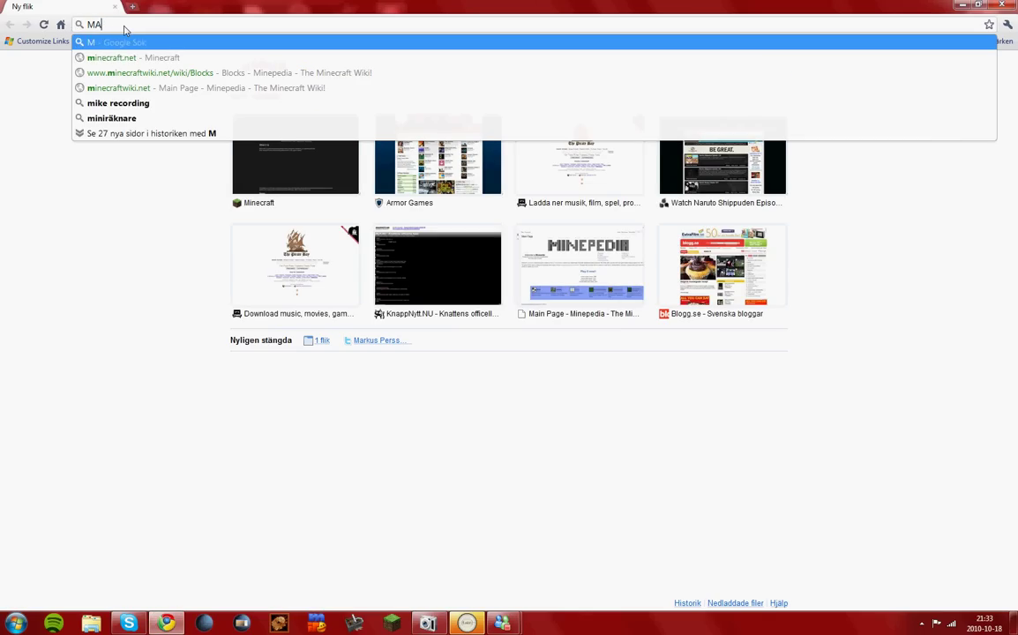
pyautogui.press('BackSpace')
pyautogui.press('BackSpace')
pyautogui.press('BackSpace')
pyautogui.press('BackSpace')
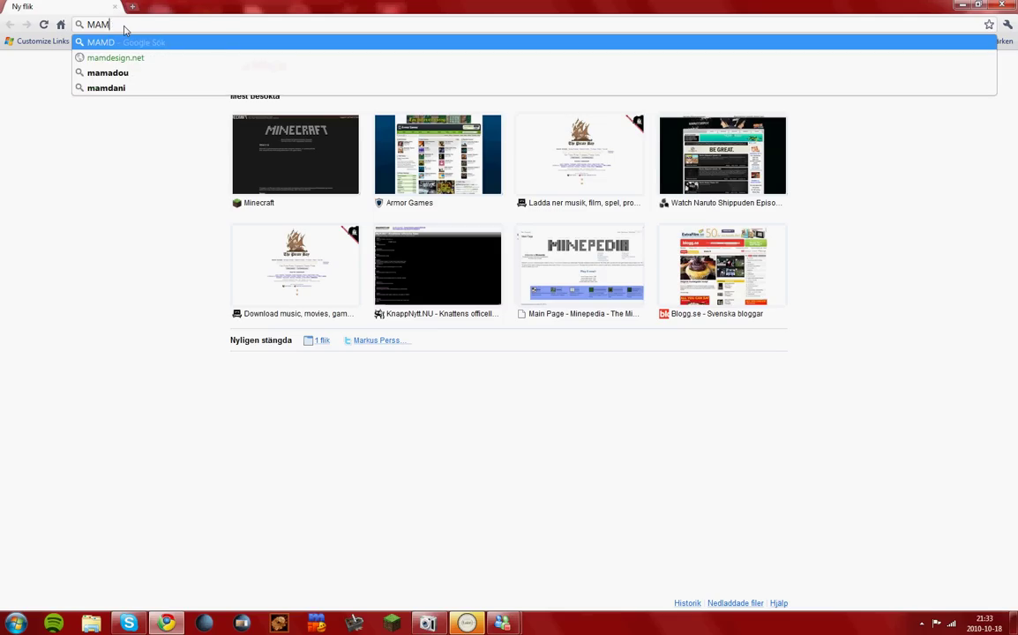
pyautogui.write('AMD')
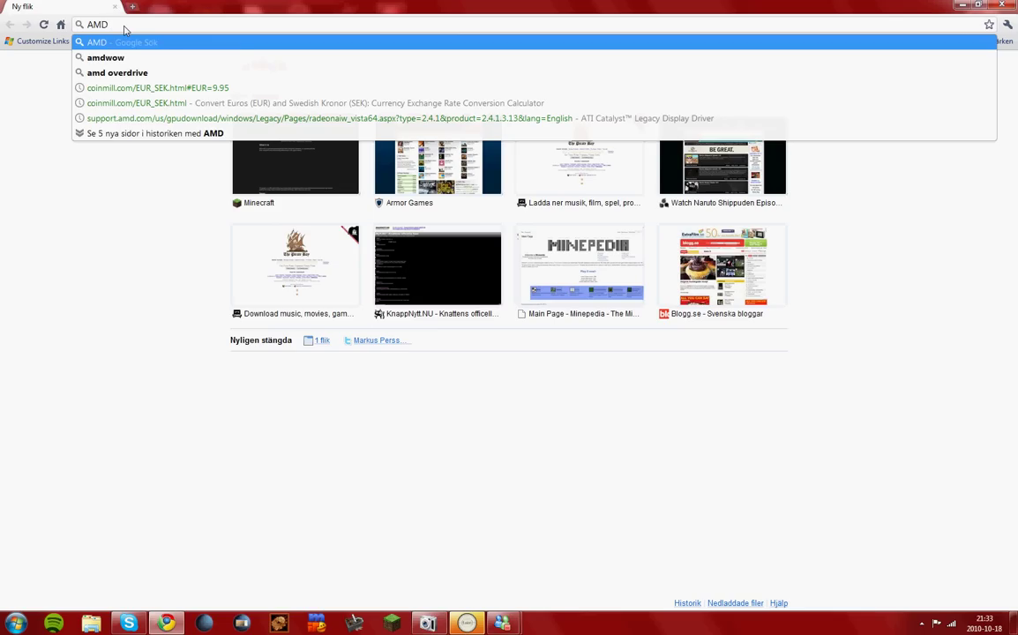
pyautogui.write(' fusion')
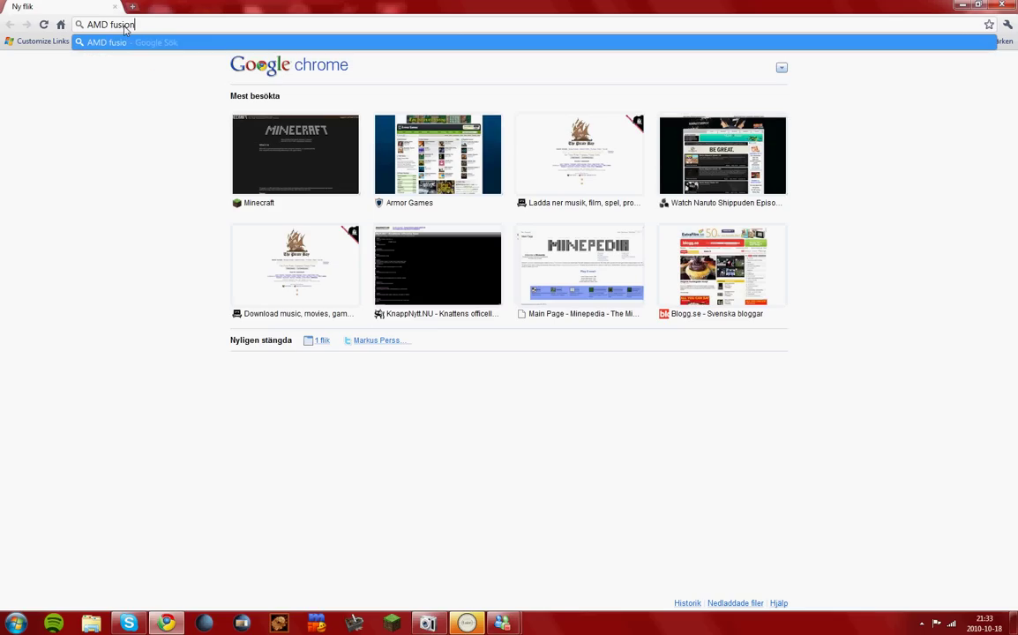
pyautogui.write(' utility')
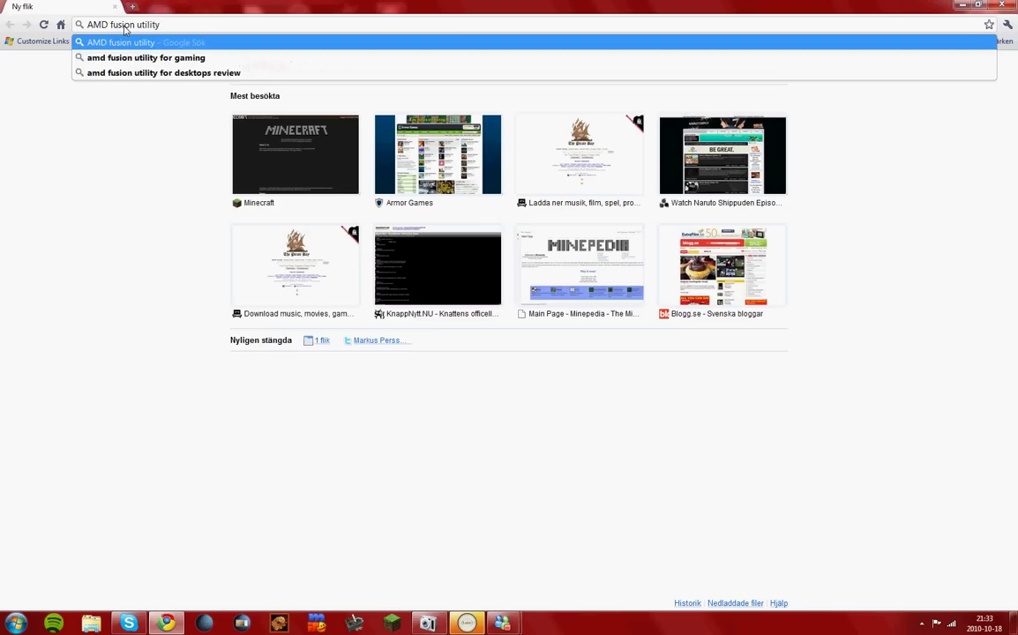
pyautogui.press('Return')
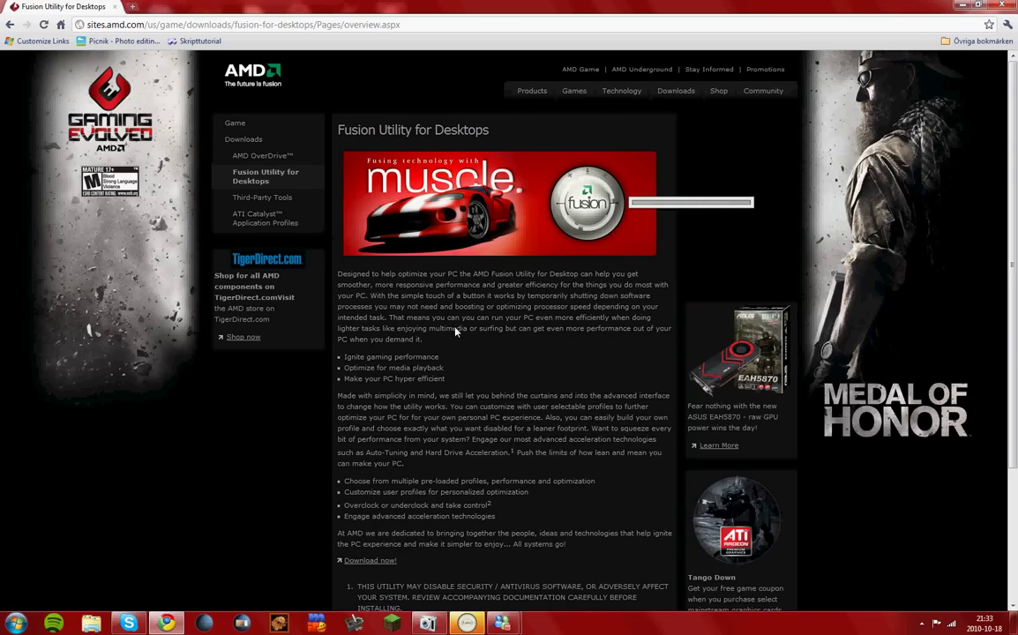
# Skim the Fusion Utility overview page, then bring the AMD Fusion Utility window to the front
pyautogui.scroll(-3, 587, 382)
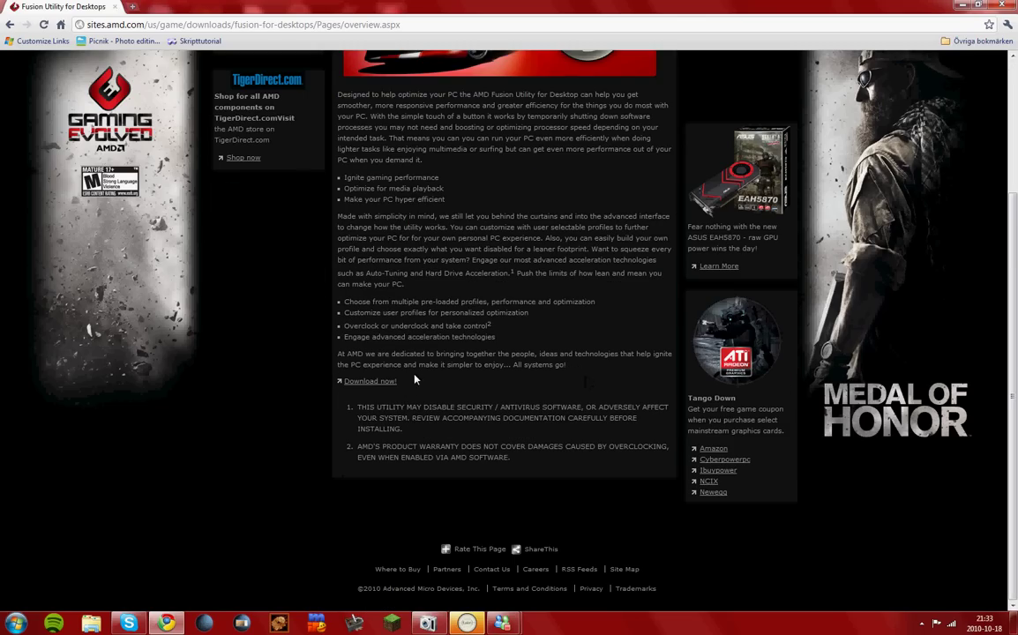
pyautogui.scroll(3, 343, 384)
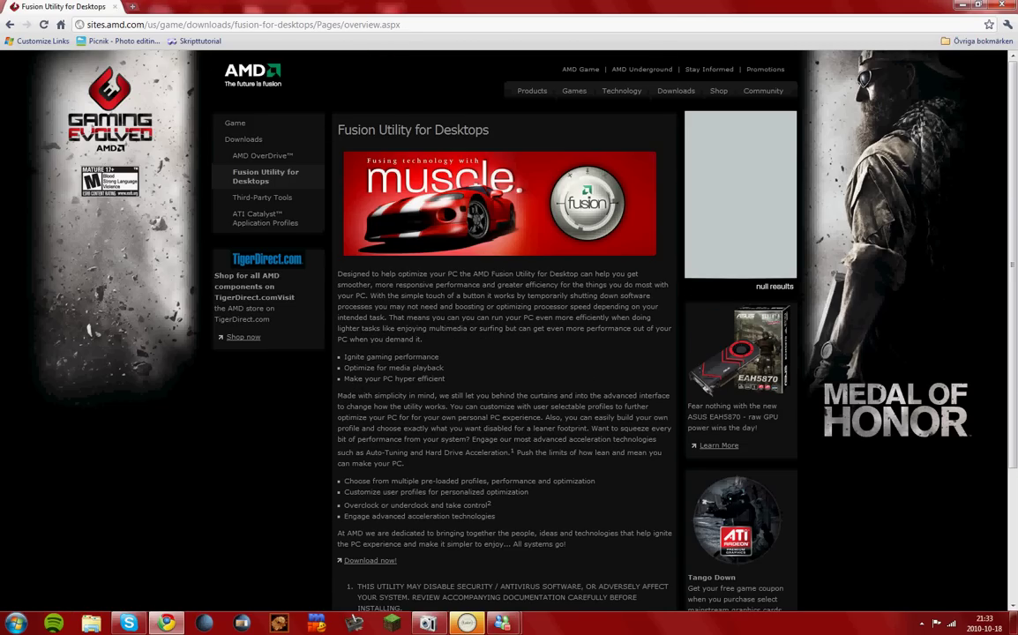
pyautogui.click(467, 625)
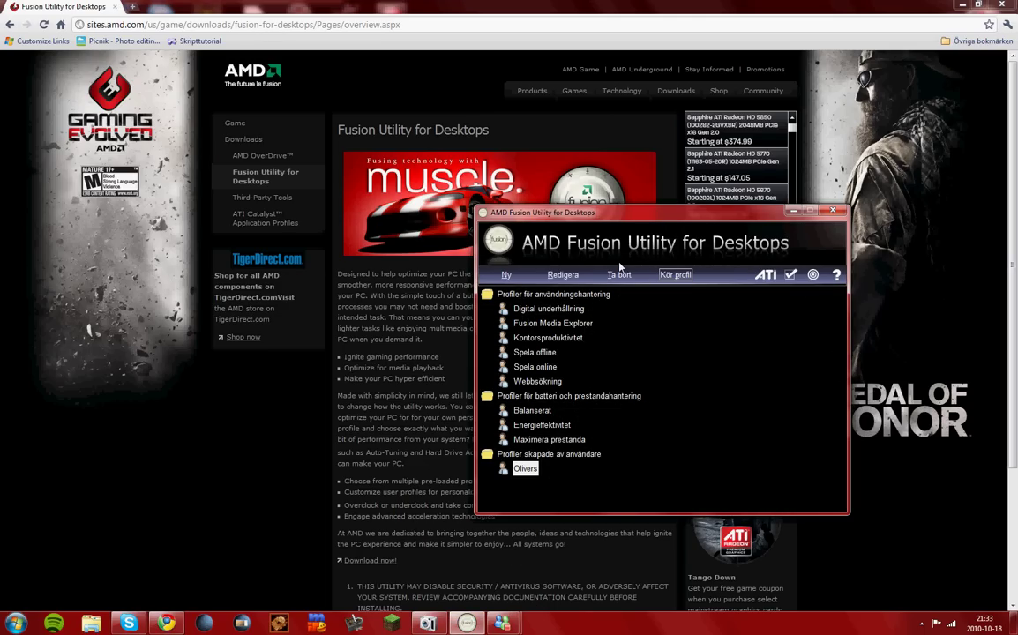
# Open the user-created profile in the Redigera profil editor and review its Maskinvarukonfiguration list
pyautogui.click(521, 468)
pyautogui.click(564, 275)
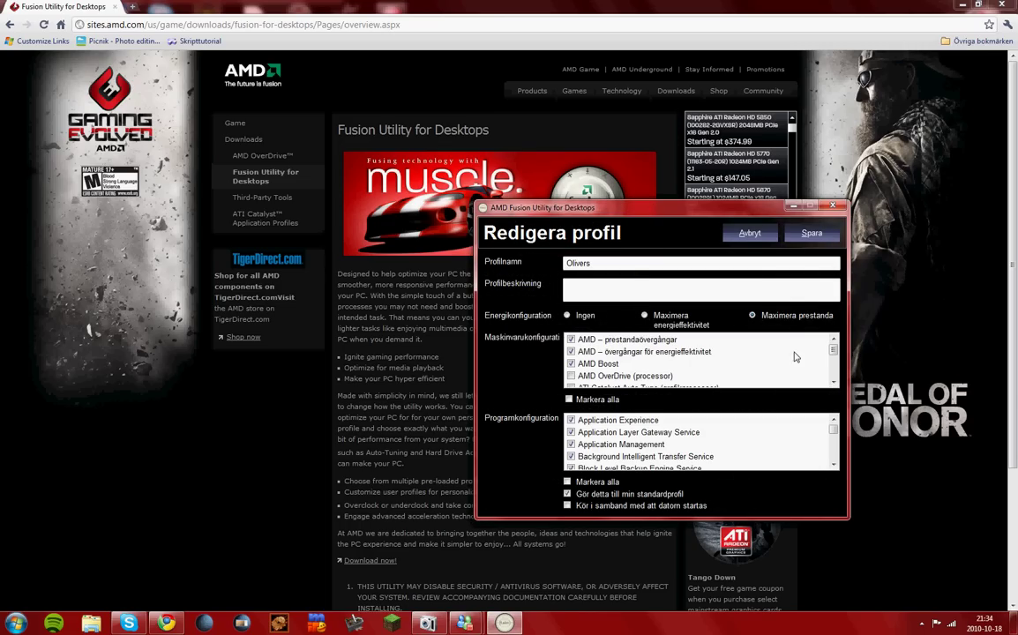
pyautogui.moveTo(833, 349)
pyautogui.mouseDown()
pyautogui.moveTo(834, 370)
pyautogui.moveTo(833, 350)
pyautogui.moveTo(821, 352)
pyautogui.mouseUp()
pyautogui.scroll(-2, 822, 352)
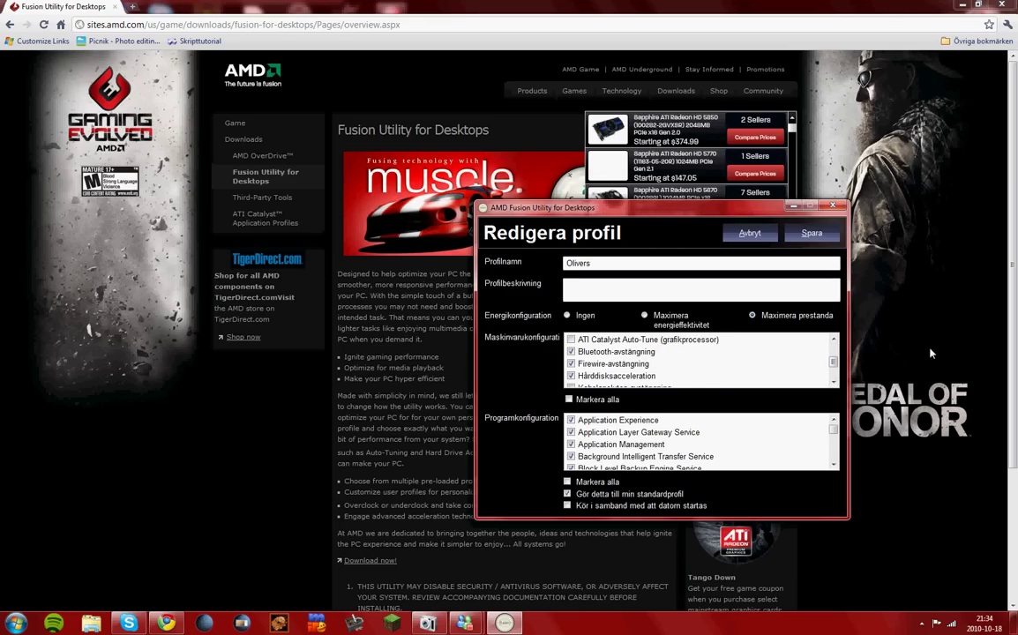
pyautogui.scroll(2, 829, 343)
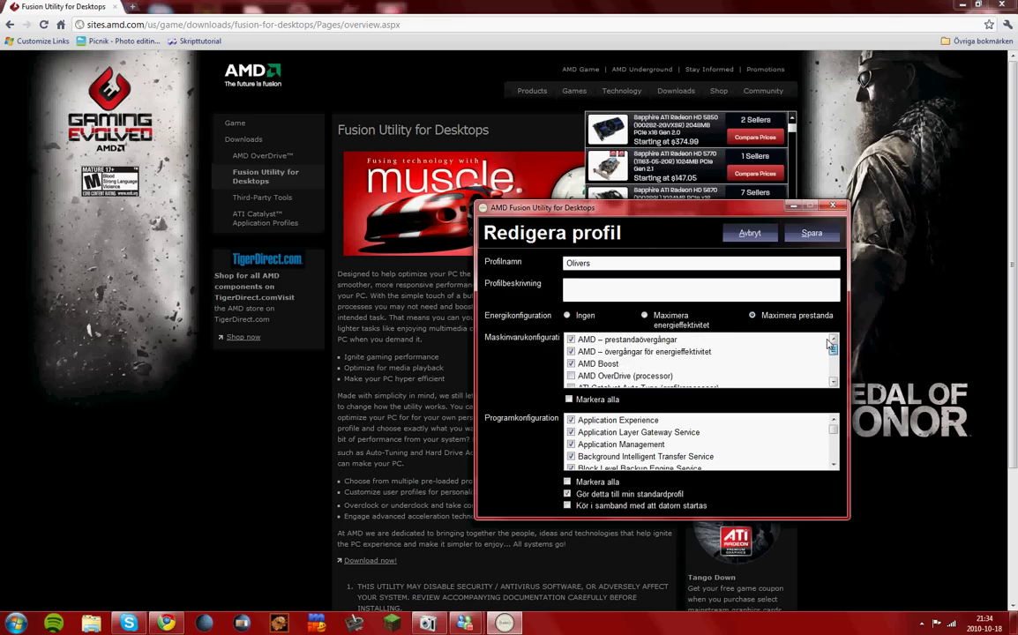
pyautogui.click(834, 384)
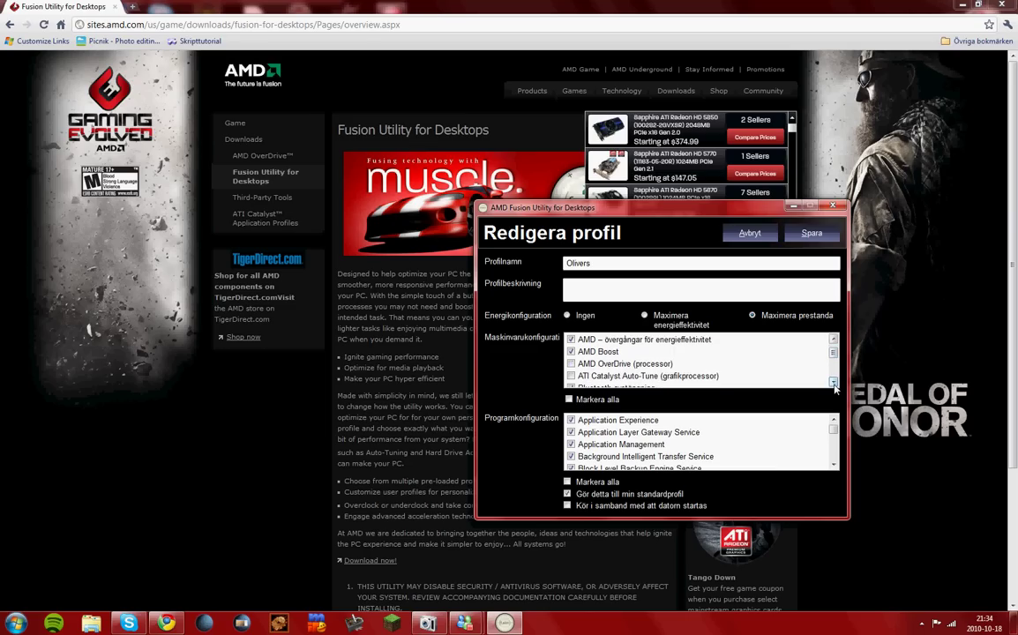
pyautogui.click(834, 384)
pyautogui.click(834, 384)
pyautogui.click(834, 384)
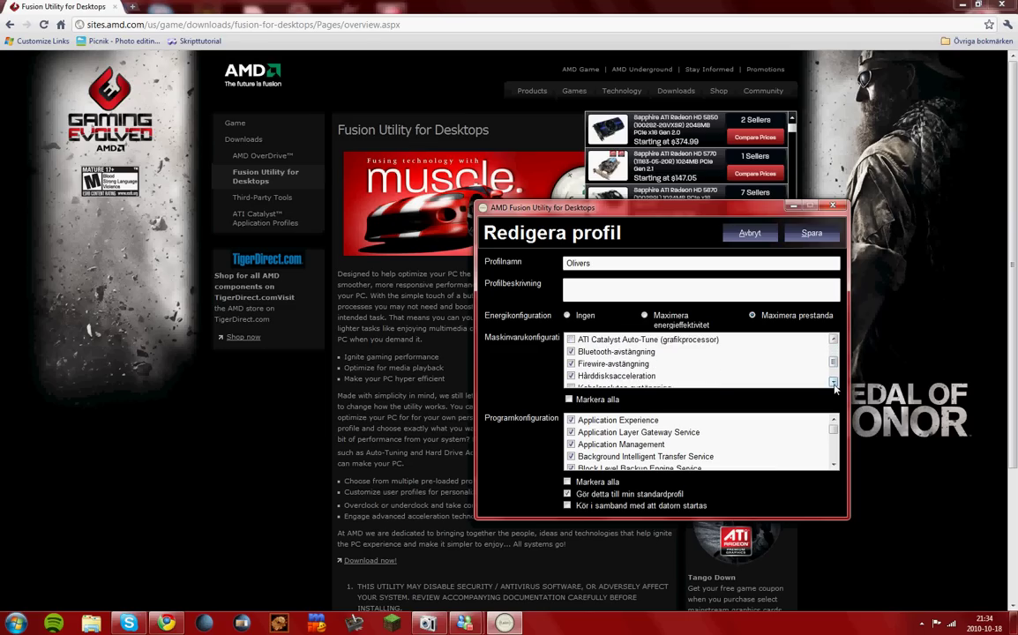
pyautogui.click(834, 384)
pyautogui.click(834, 384)
pyautogui.click(834, 384)
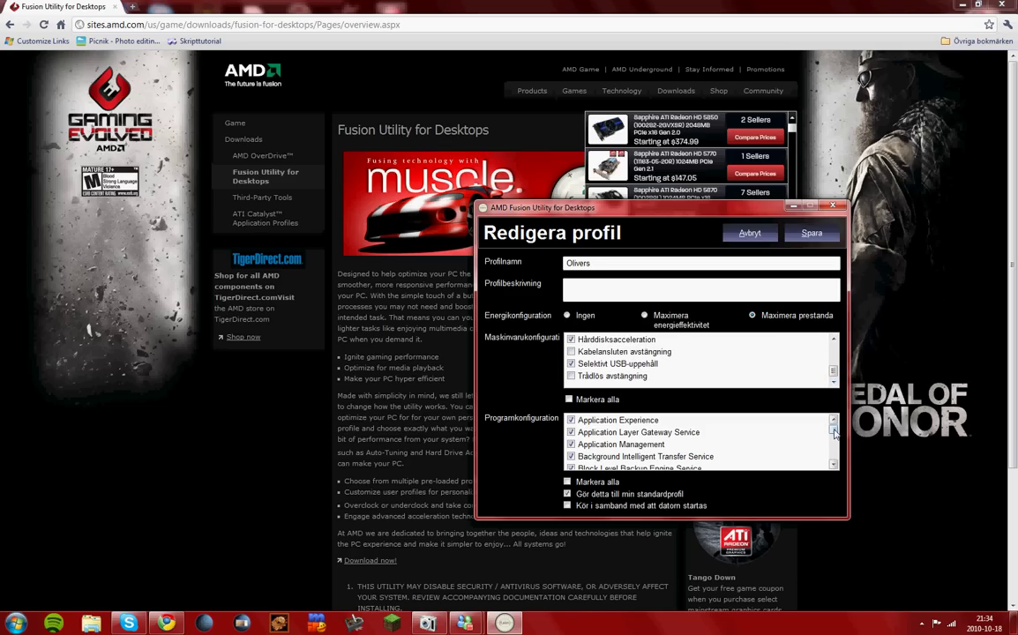
pyautogui.click(834, 466)
pyautogui.click(834, 466)
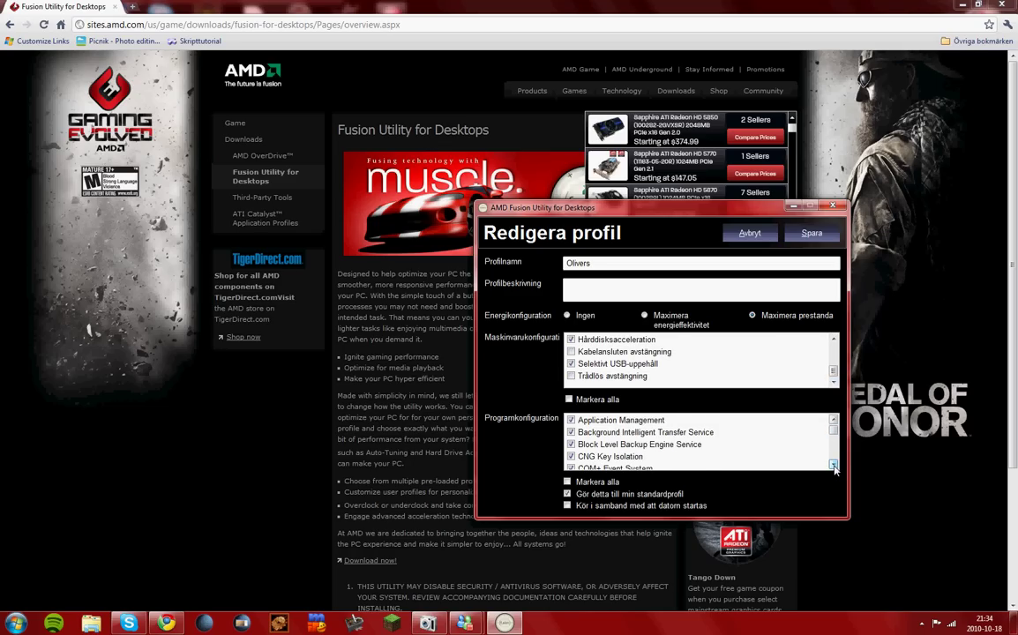
pyautogui.click(834, 466)
pyautogui.click(834, 466)
pyautogui.click(834, 466)
pyautogui.click(834, 466)
pyautogui.click(834, 466)
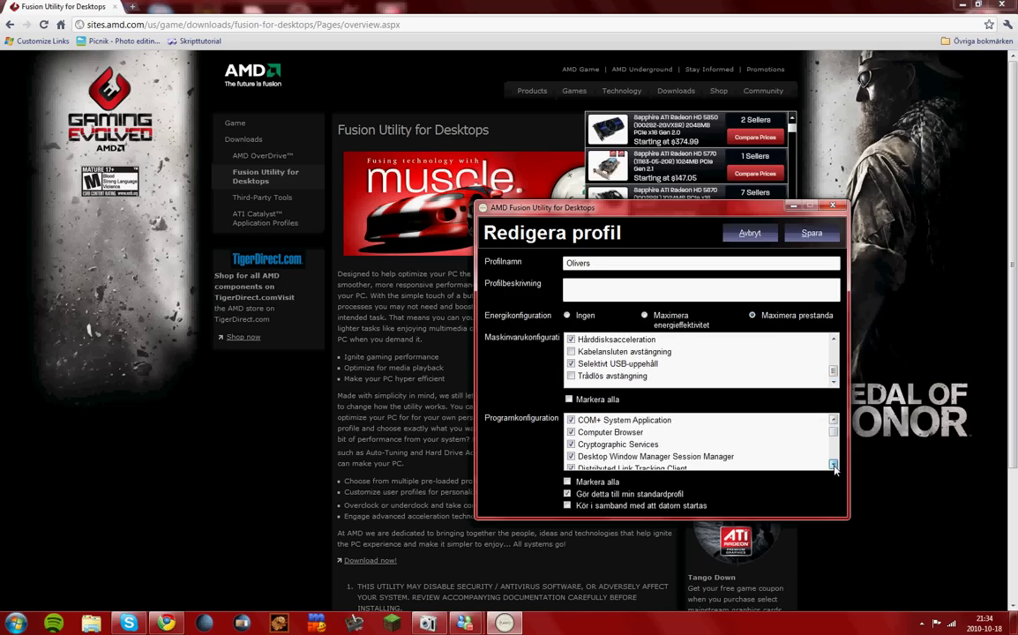
pyautogui.click(834, 466)
pyautogui.click(834, 466)
pyautogui.click(834, 466)
pyautogui.click(834, 466)
pyautogui.click(834, 466)
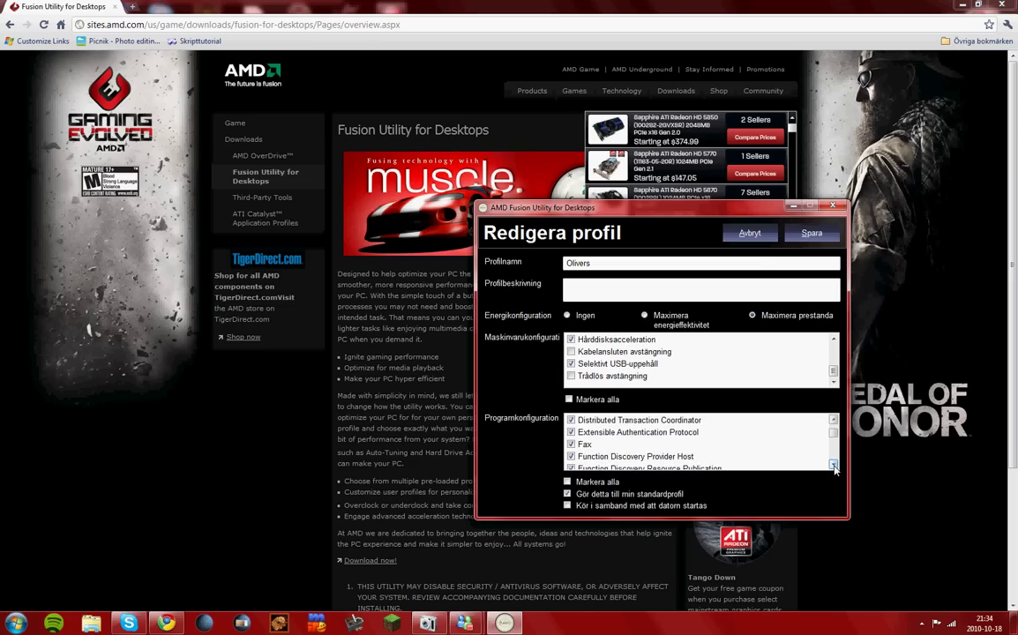
pyautogui.click(834, 466)
pyautogui.click(834, 466)
pyautogui.click(834, 466)
pyautogui.click(834, 466)
pyautogui.click(834, 466)
pyautogui.click(834, 466)
pyautogui.click(834, 466)
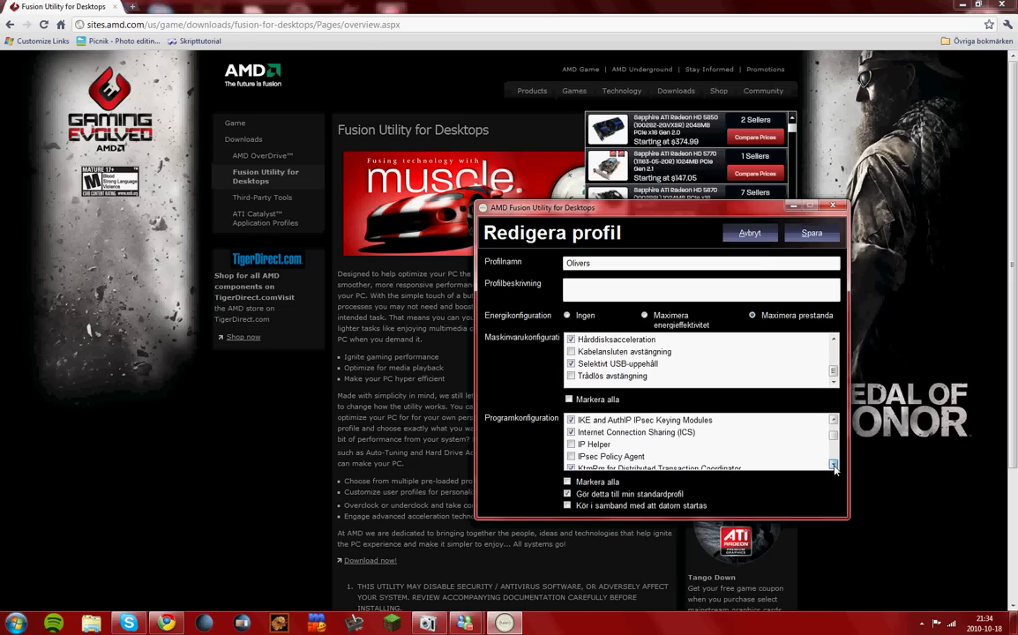
pyautogui.click(834, 466)
pyautogui.click(834, 466)
pyautogui.click(833, 466)
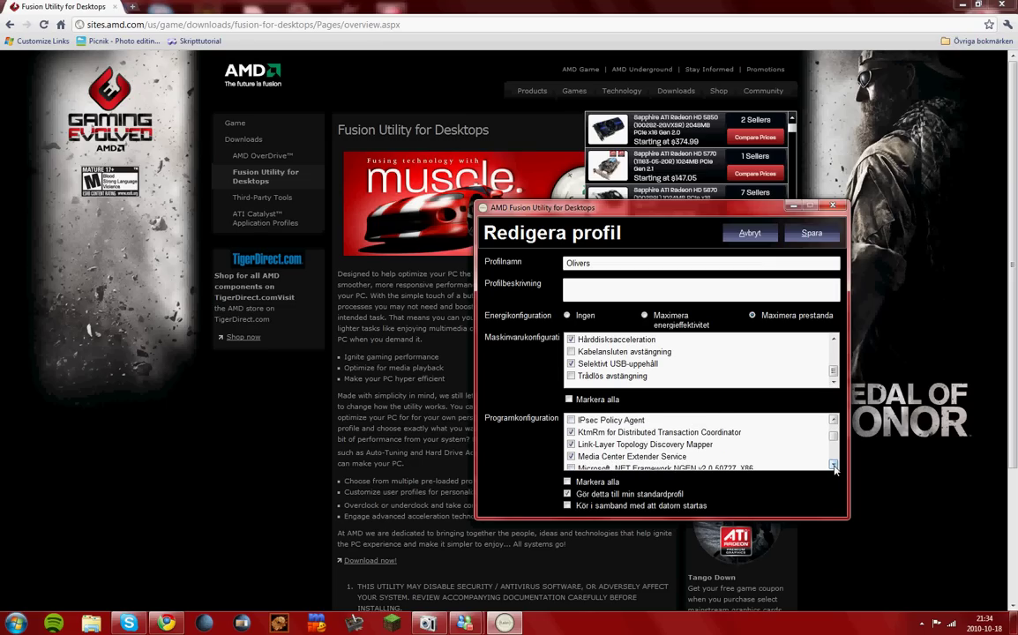
pyautogui.rightClick(834, 465)
pyautogui.click(825, 477)
pyautogui.click(834, 466)
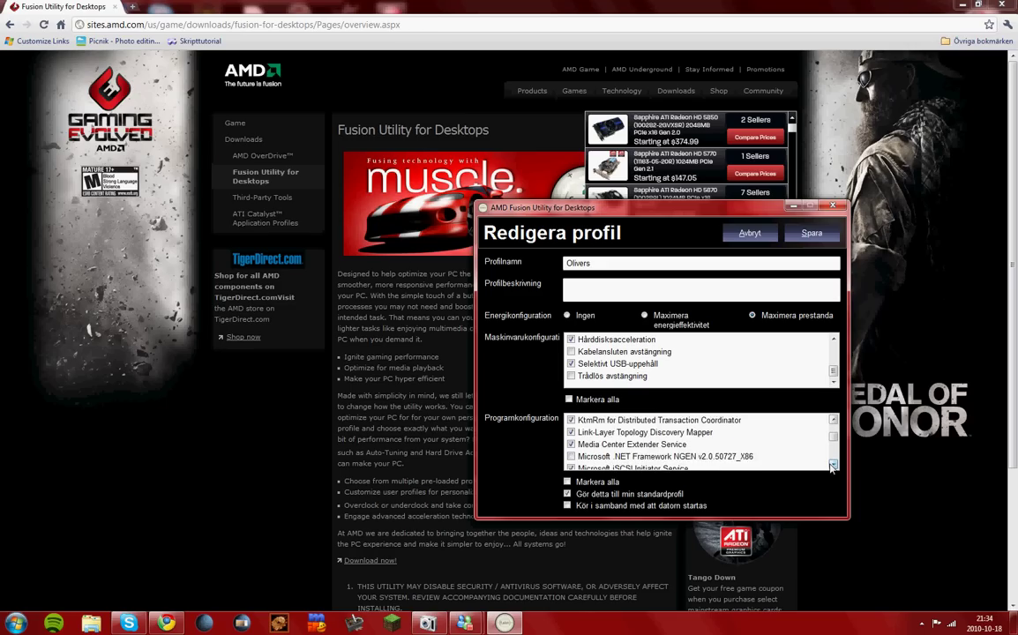
pyautogui.click(834, 466)
pyautogui.click(834, 466)
pyautogui.click(834, 466)
pyautogui.click(834, 466)
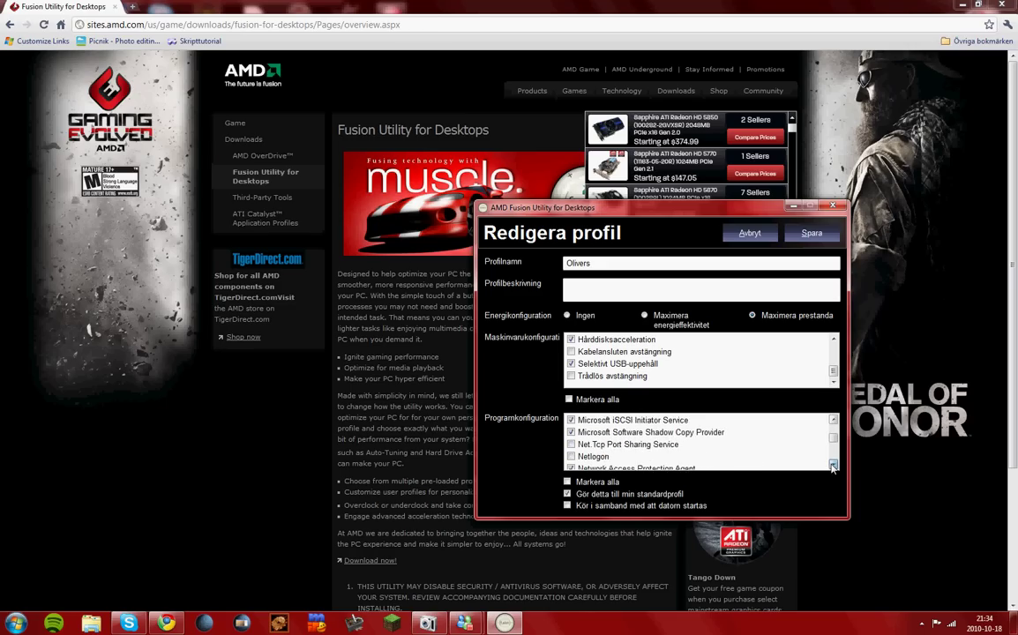
pyautogui.click(834, 466)
pyautogui.click(834, 466)
pyautogui.click(834, 466)
pyautogui.click(834, 466)
pyautogui.click(834, 466)
pyautogui.click(834, 465)
pyautogui.click(834, 466)
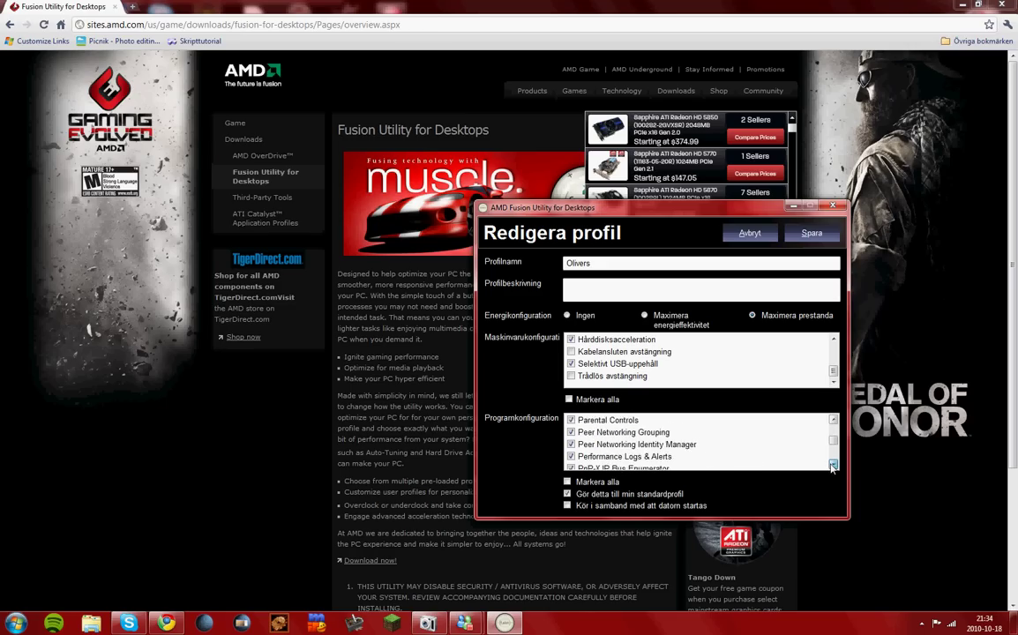
pyautogui.click(834, 466)
pyautogui.click(833, 466)
pyautogui.click(834, 466)
pyautogui.click(834, 466)
pyautogui.click(834, 466)
pyautogui.click(834, 466)
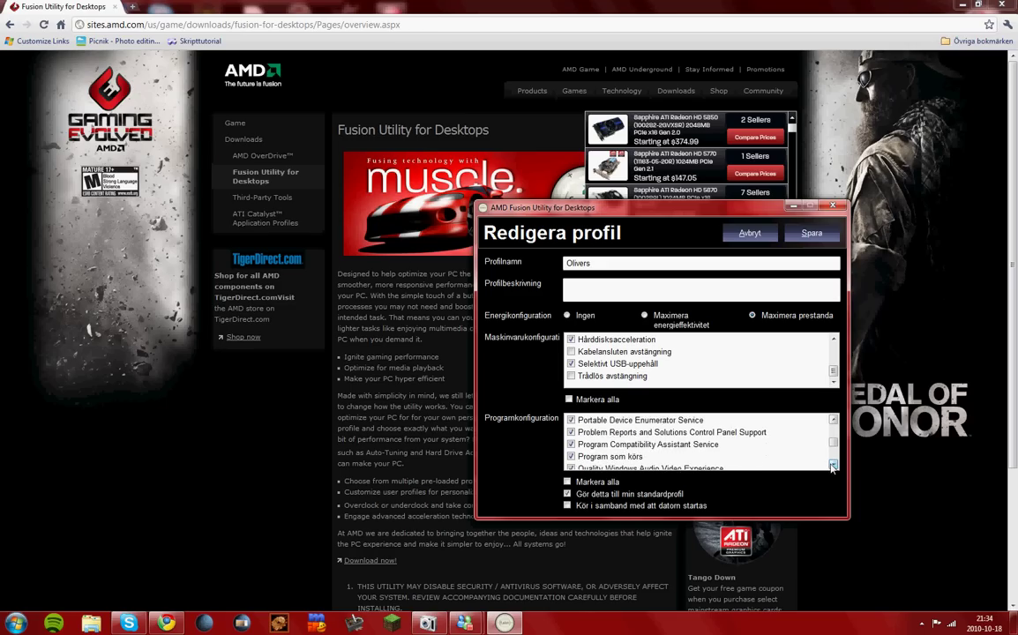
pyautogui.click(834, 465)
pyautogui.click(834, 466)
pyautogui.click(834, 466)
pyautogui.click(834, 466)
pyautogui.click(834, 466)
pyautogui.click(834, 466)
pyautogui.click(834, 466)
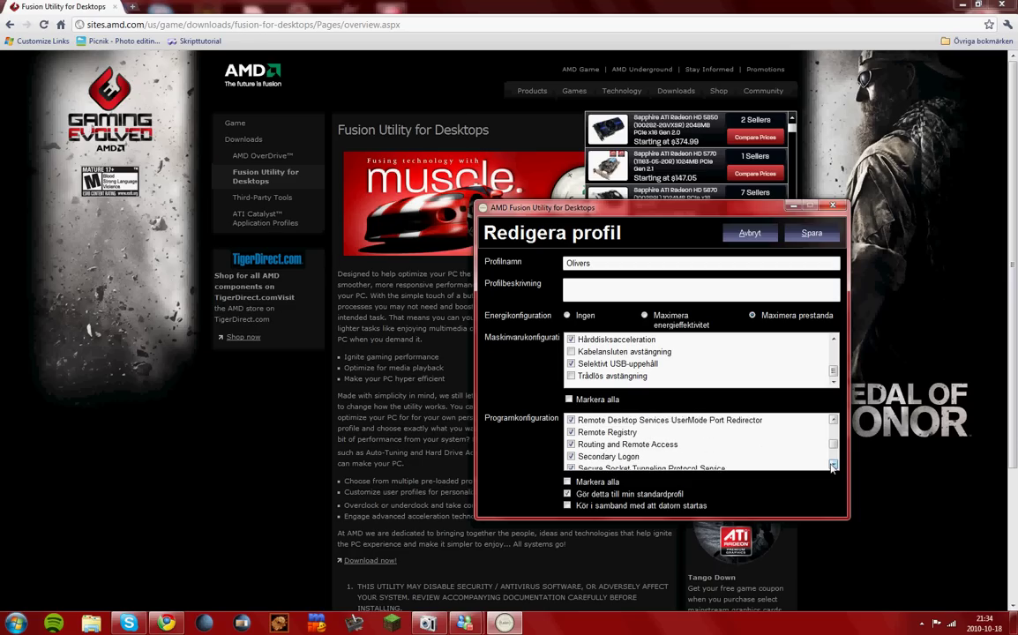
pyautogui.click(834, 466)
pyautogui.click(834, 466)
pyautogui.click(834, 466)
pyautogui.click(834, 466)
pyautogui.click(834, 466)
pyautogui.click(834, 466)
pyautogui.click(834, 466)
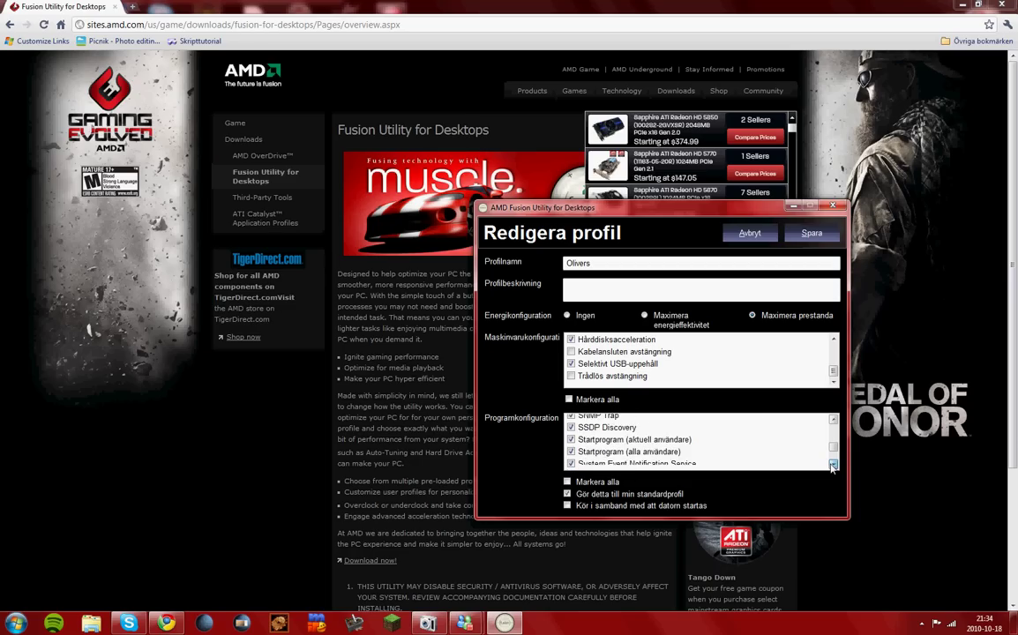
pyautogui.click(834, 466)
pyautogui.click(833, 466)
pyautogui.click(834, 466)
pyautogui.click(834, 466)
pyautogui.click(834, 466)
pyautogui.click(834, 466)
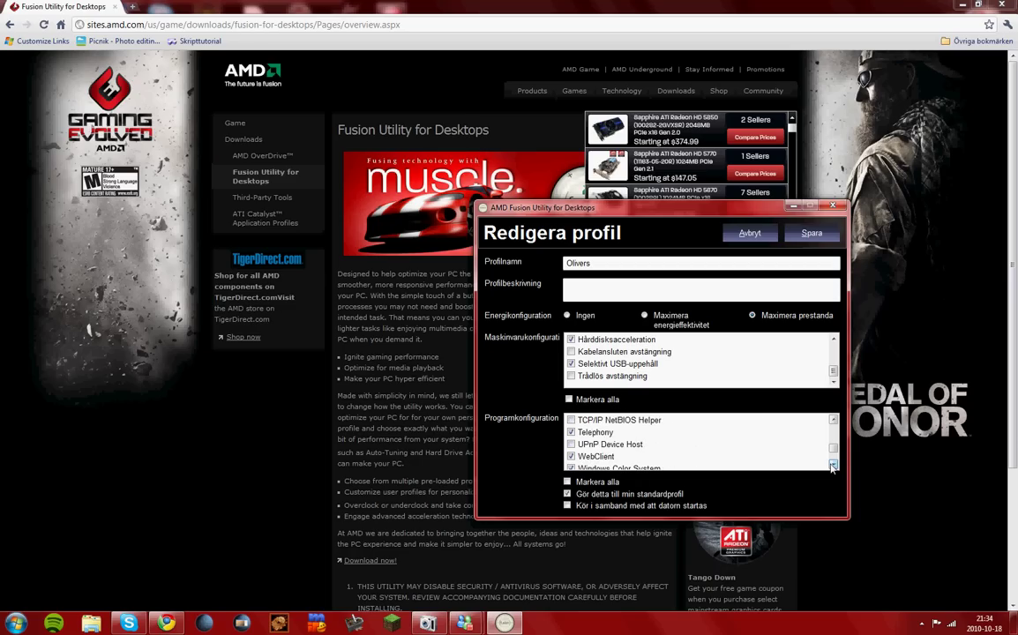
pyautogui.click(834, 466)
pyautogui.click(833, 466)
pyautogui.click(834, 466)
pyautogui.click(834, 466)
pyautogui.click(834, 466)
pyautogui.click(833, 466)
pyautogui.click(834, 466)
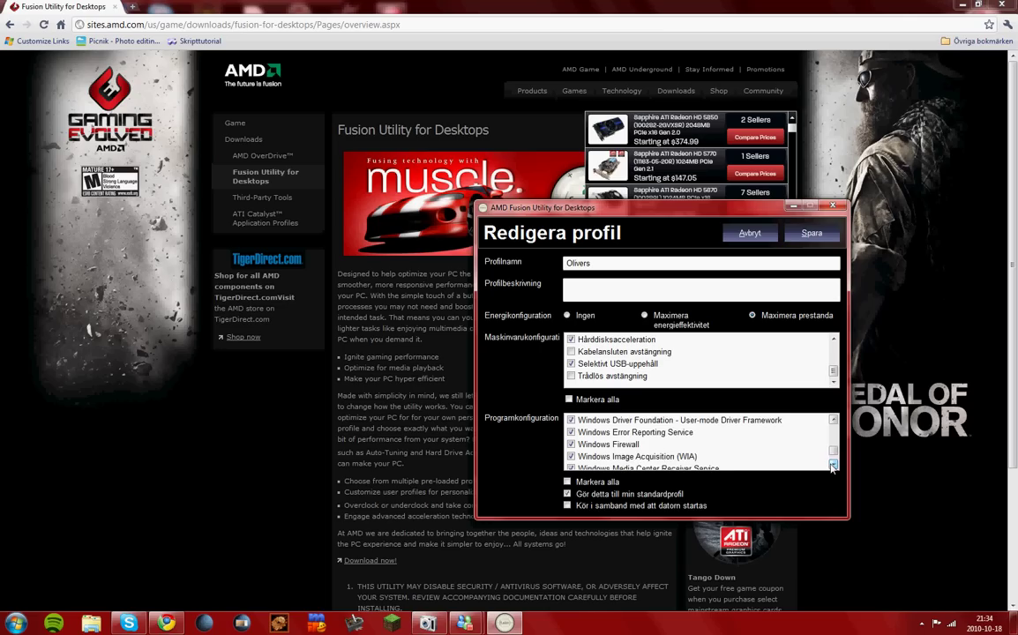
pyautogui.click(834, 466)
pyautogui.click(834, 466)
pyautogui.click(834, 466)
pyautogui.click(833, 466)
pyautogui.click(834, 466)
pyautogui.click(834, 466)
pyautogui.click(834, 466)
pyautogui.click(834, 466)
pyautogui.click(834, 466)
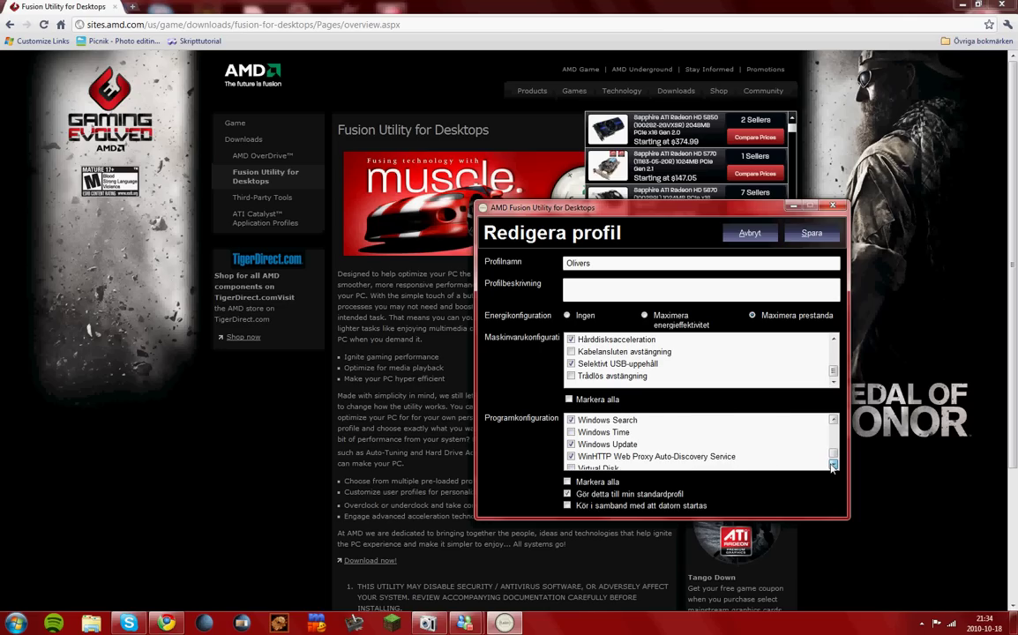
pyautogui.click(834, 466)
pyautogui.click(834, 466)
pyautogui.click(834, 466)
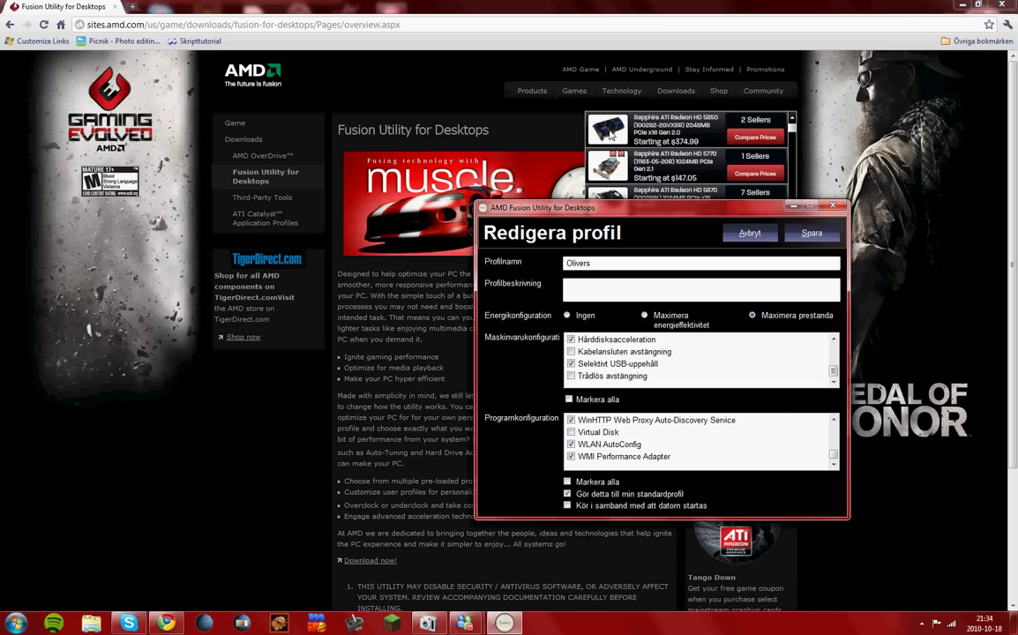
# Save the edited profile with Spara and close AMD Fusion Utility, returning to the AMD page
pyautogui.click(812, 233)
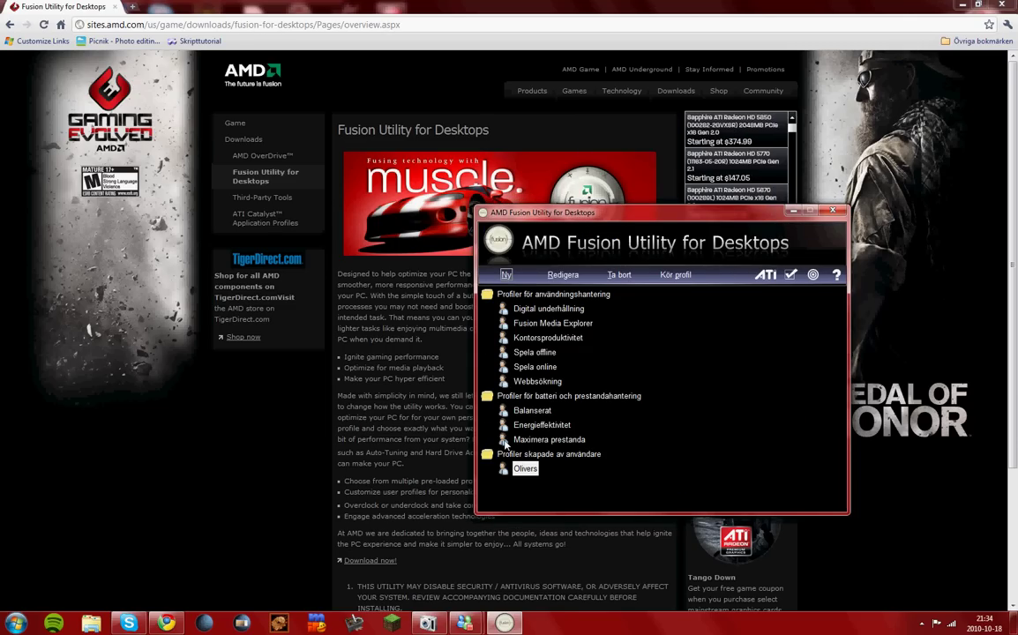
pyautogui.hotkey('alt', 'F4')
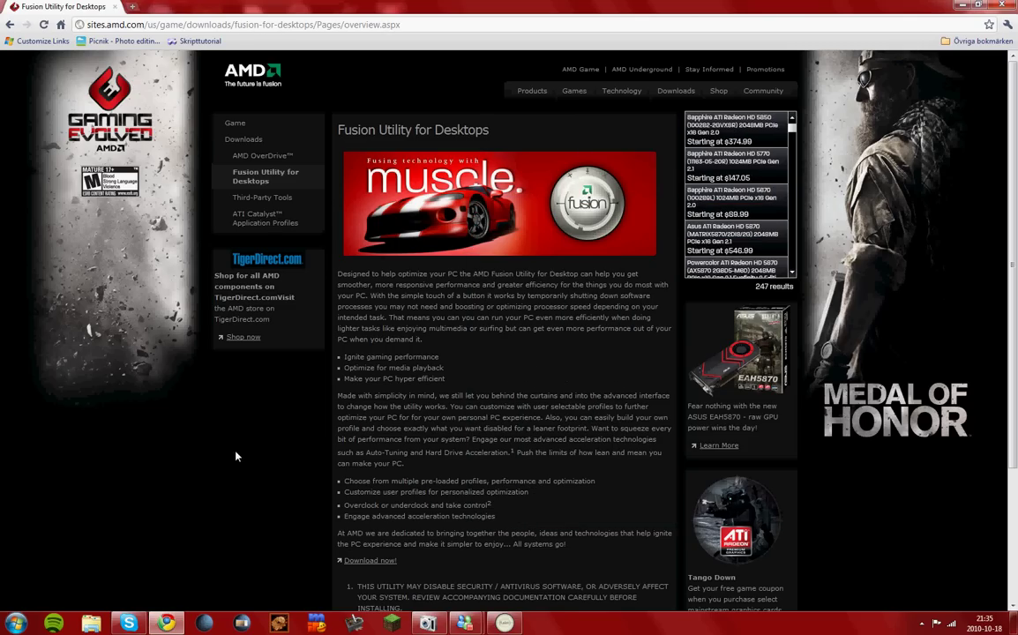
pyautogui.hotkey('alt', 'Tab')
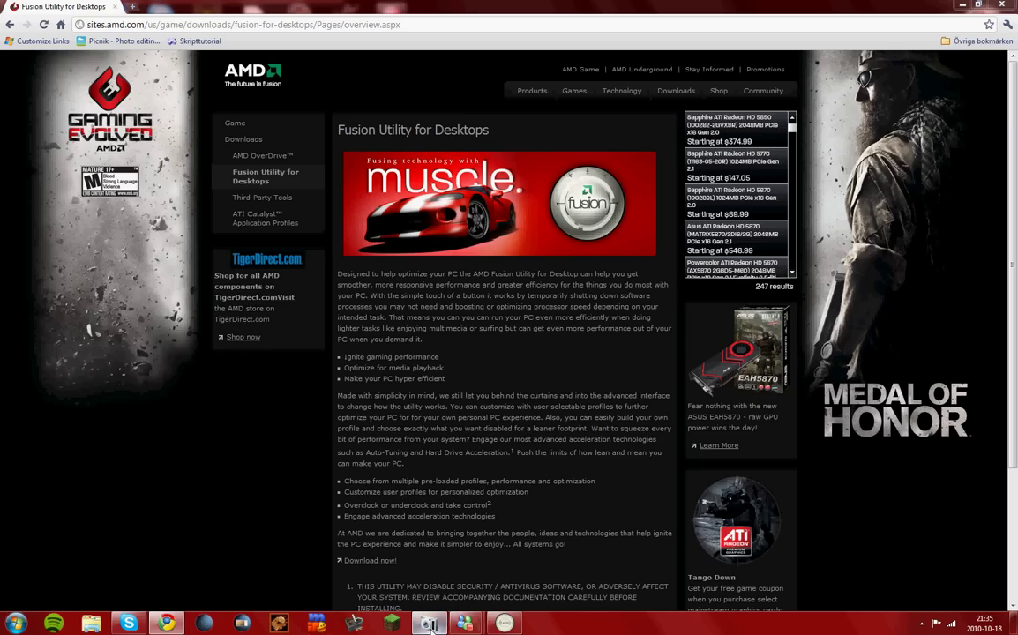